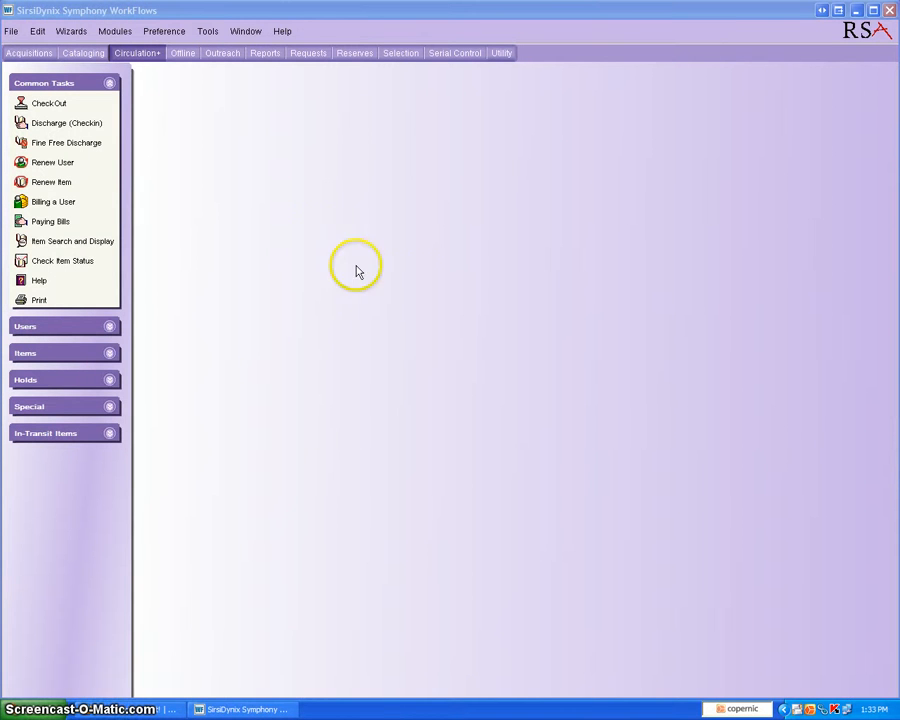
Open the Transfers wizard from the Special group of the Cataloging module
{"action": "left_click", "coordinate": [84, 53]}
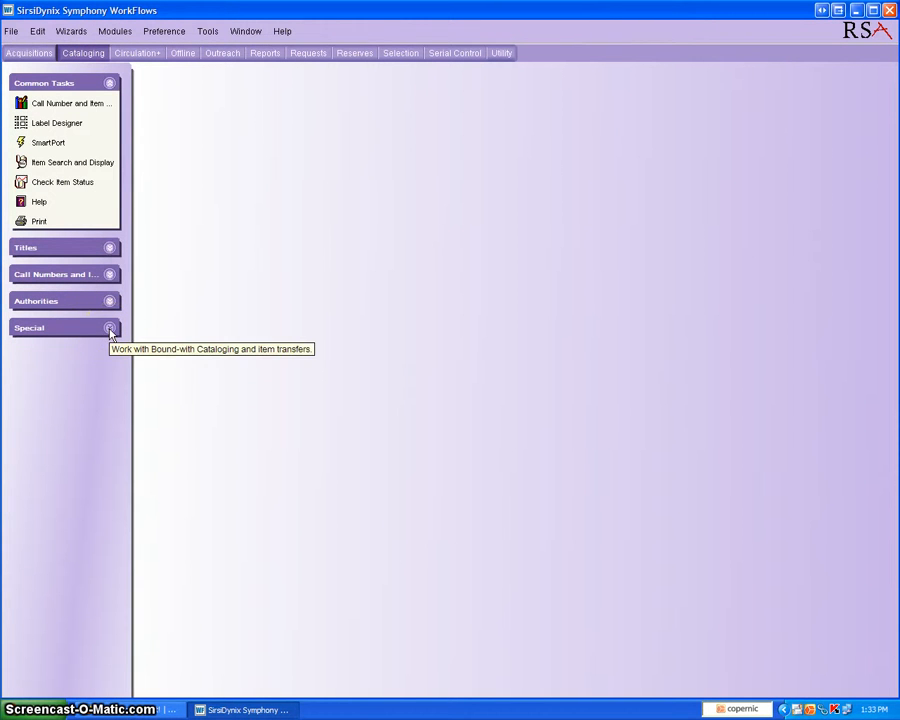
{"action": "left_click", "coordinate": [110, 330]}
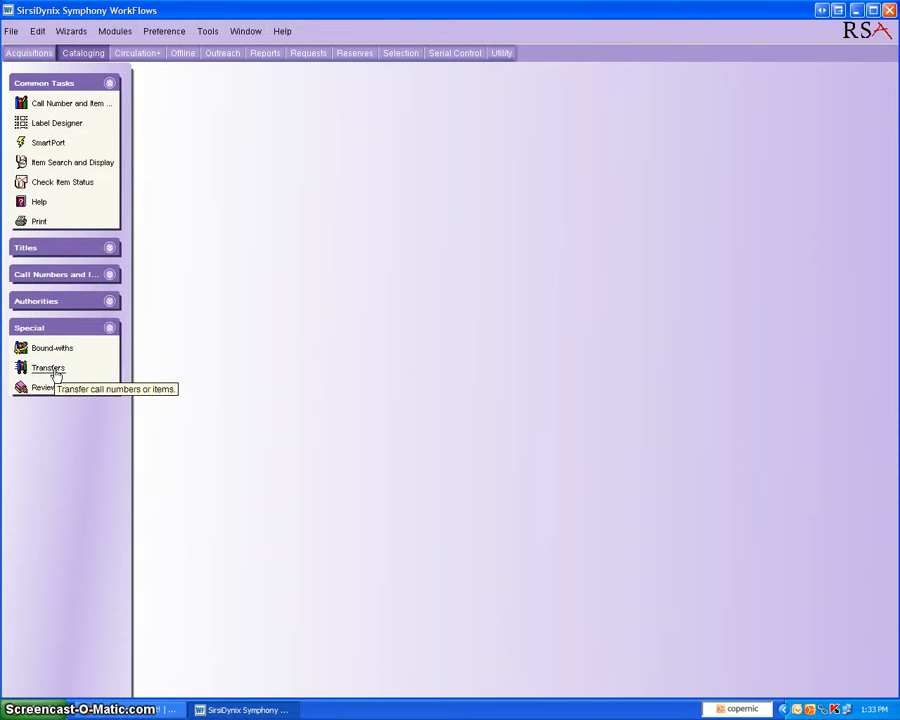
{"action": "left_click", "coordinate": [48, 368]}
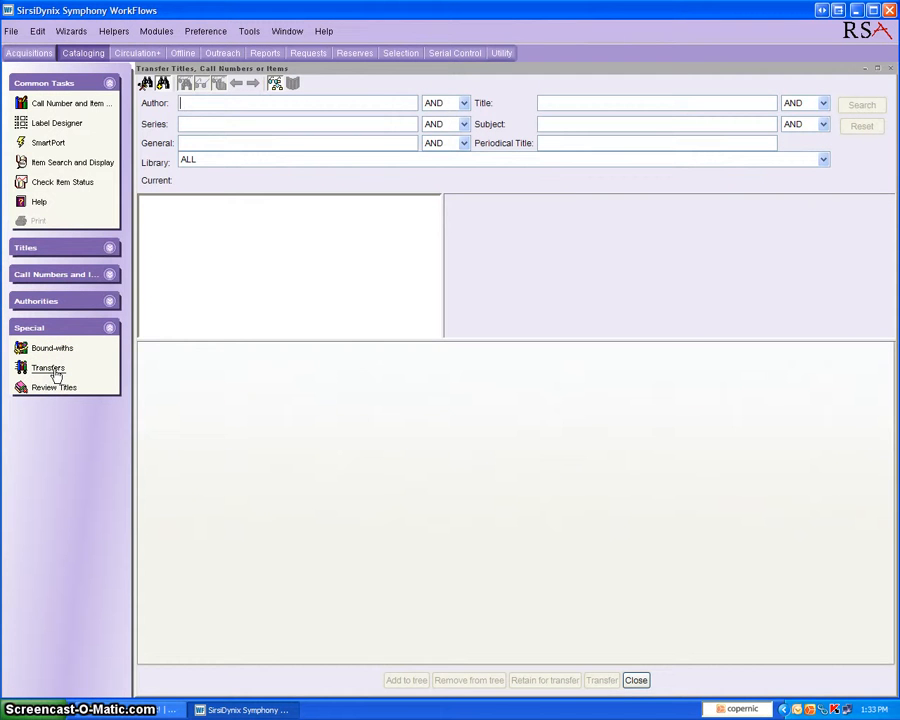
{"action": "left_click", "coordinate": [66, 350]}
{"action": "left_click", "coordinate": [195, 142]}
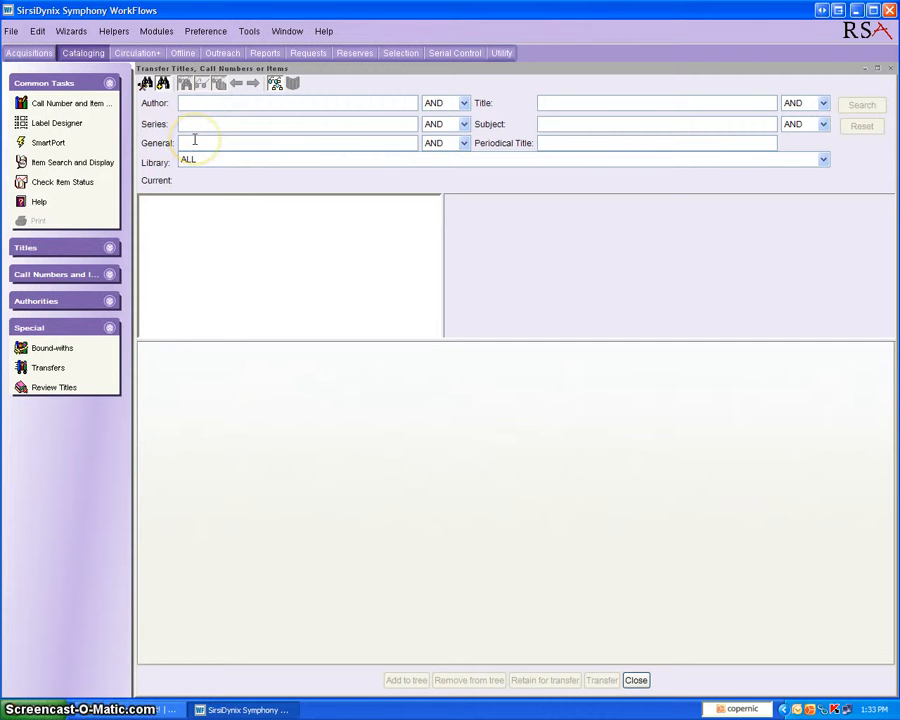
{"action": "left_click", "coordinate": [195, 142]}
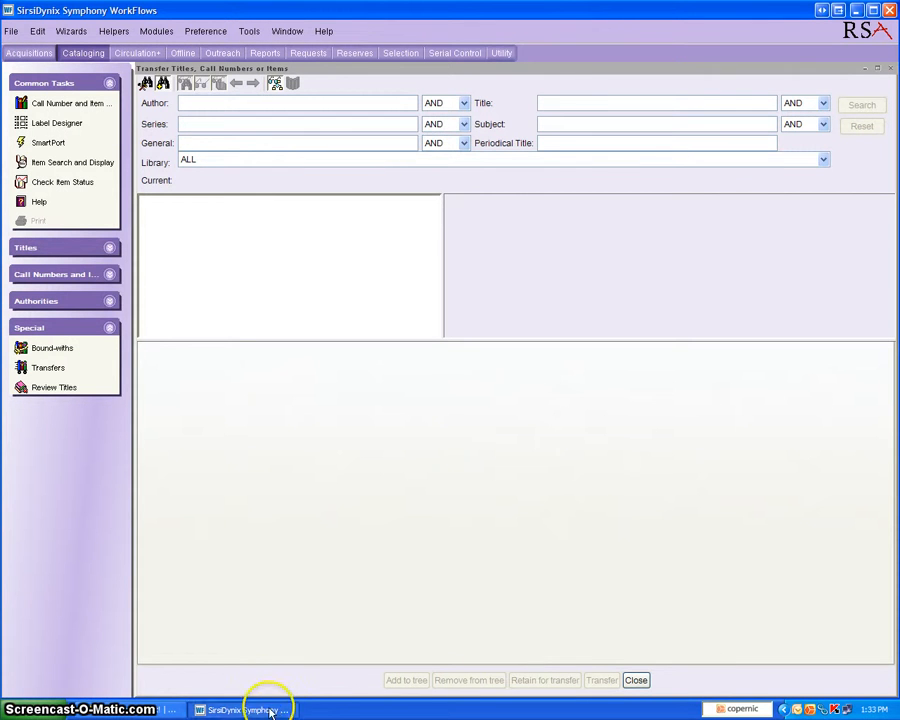
{"action": "type", "text": "978"}
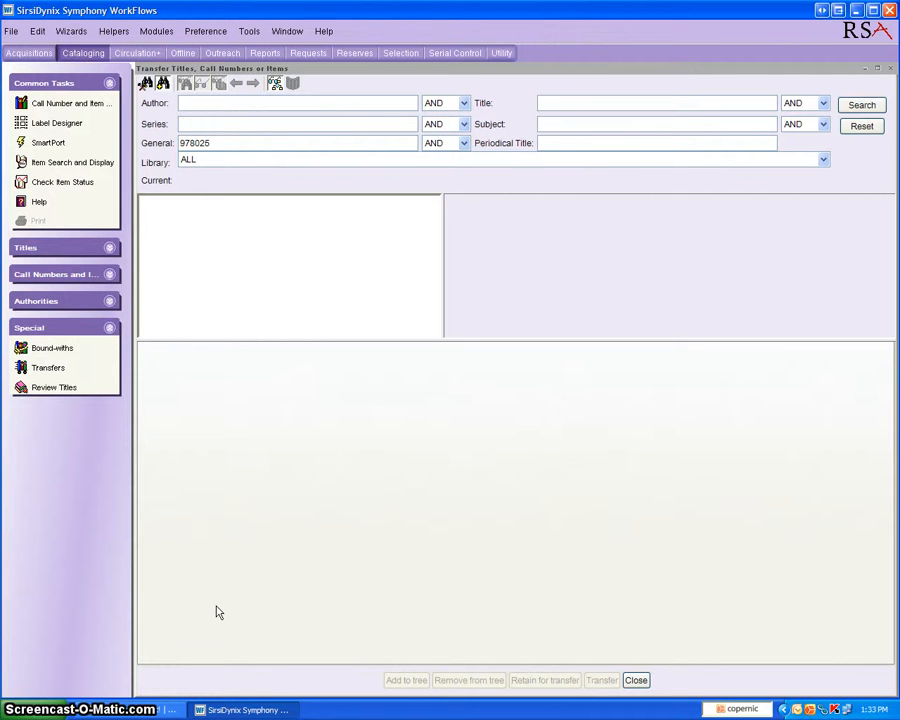
{"action": "type", "text": "0252061639"}
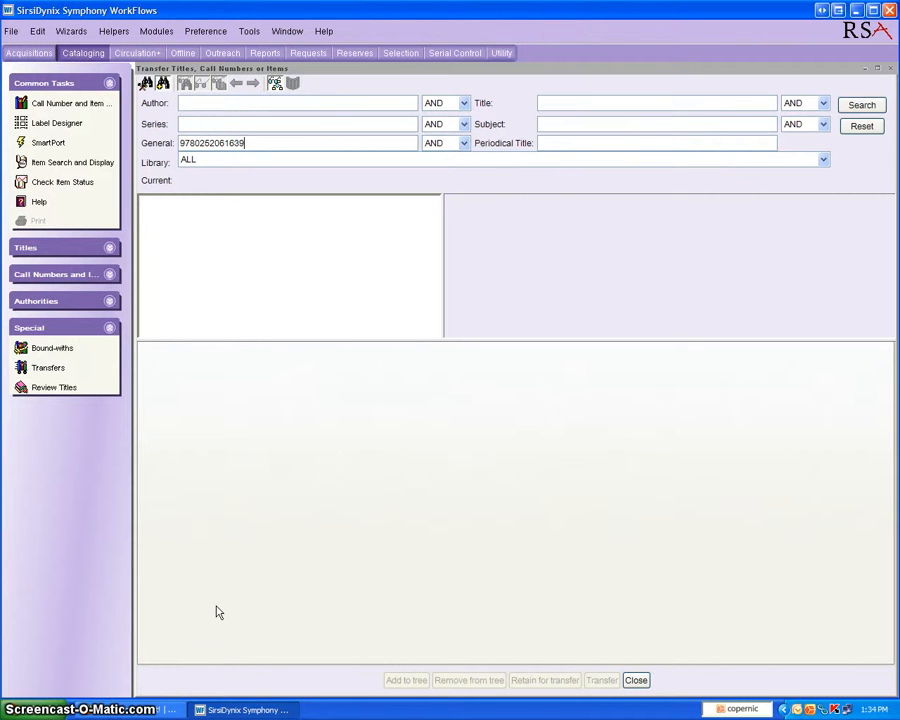
{"action": "left_click", "coordinate": [848, 105]}
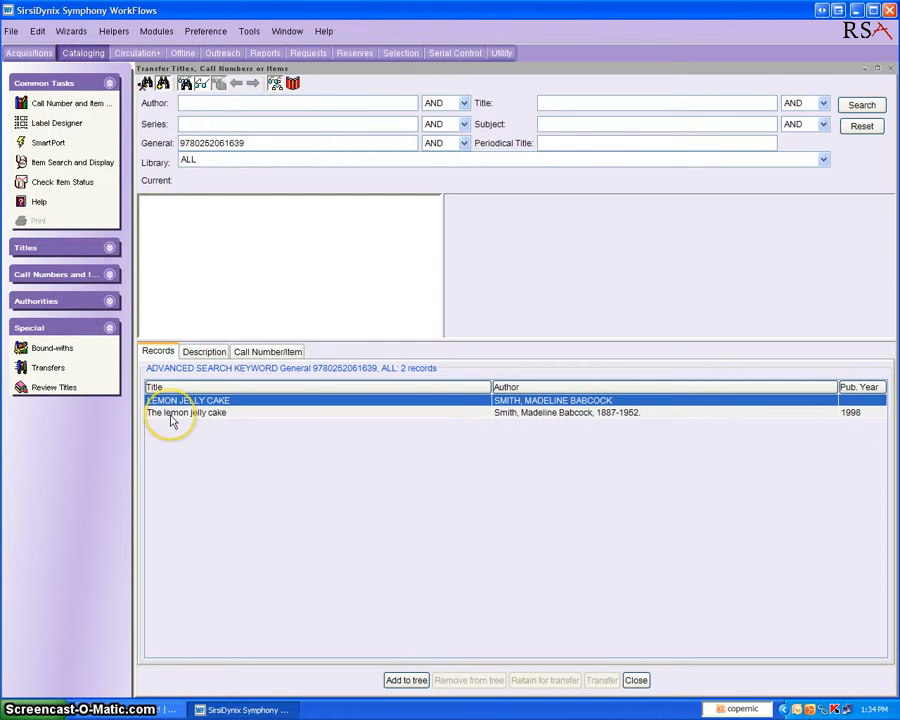
Add the 1998 record "The lemon jelly cake" and the undated record "LEMON JELLY CAKE" to the transfer tree
{"action": "left_click", "coordinate": [171, 414]}
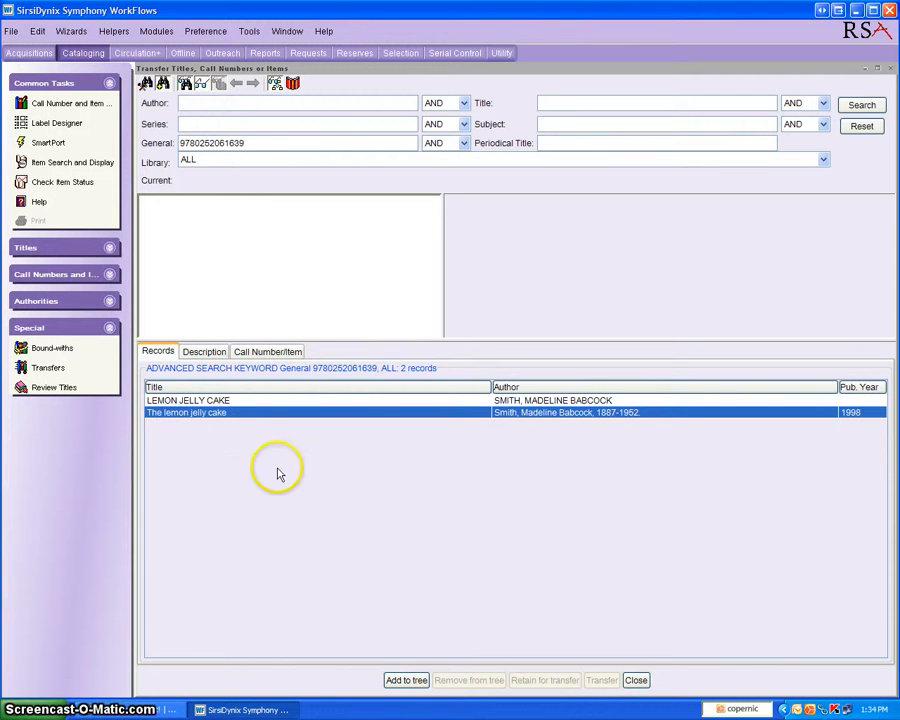
{"action": "left_click", "coordinate": [411, 684]}
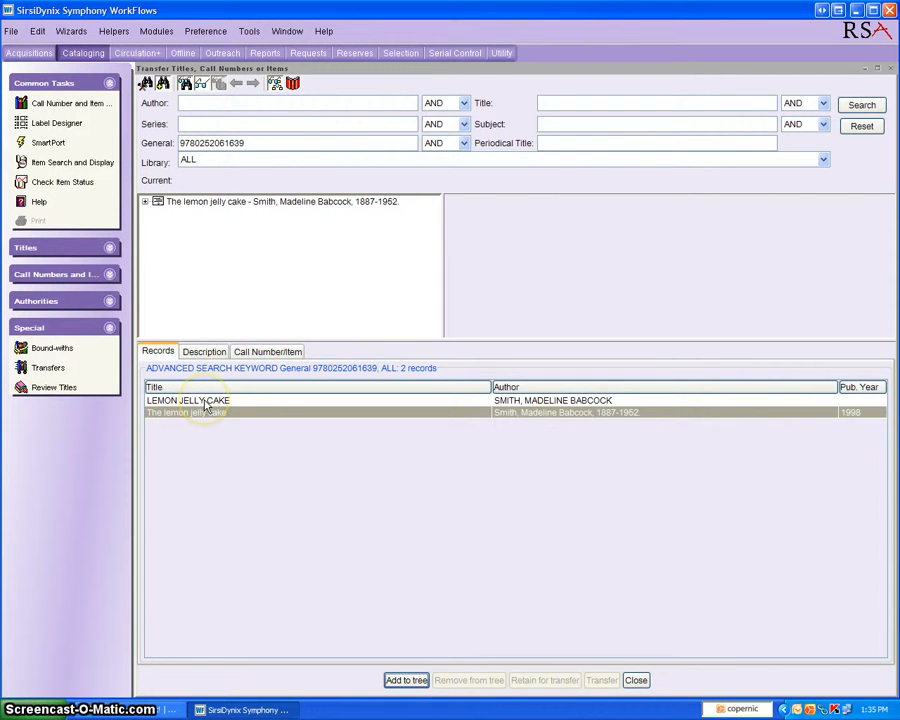
{"action": "left_click", "coordinate": [205, 401]}
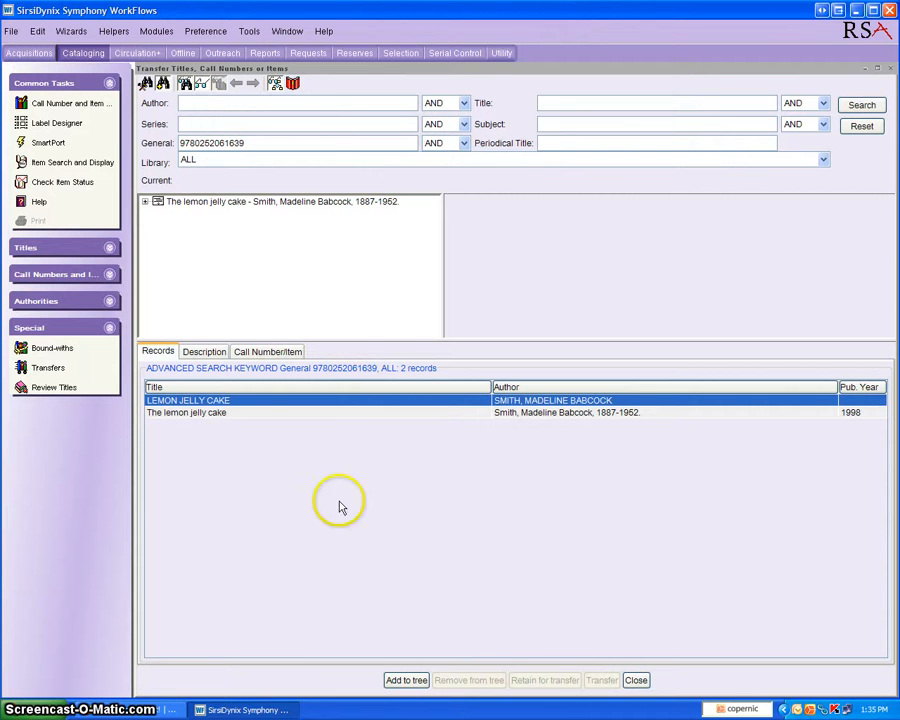
{"action": "left_click", "coordinate": [405, 682]}
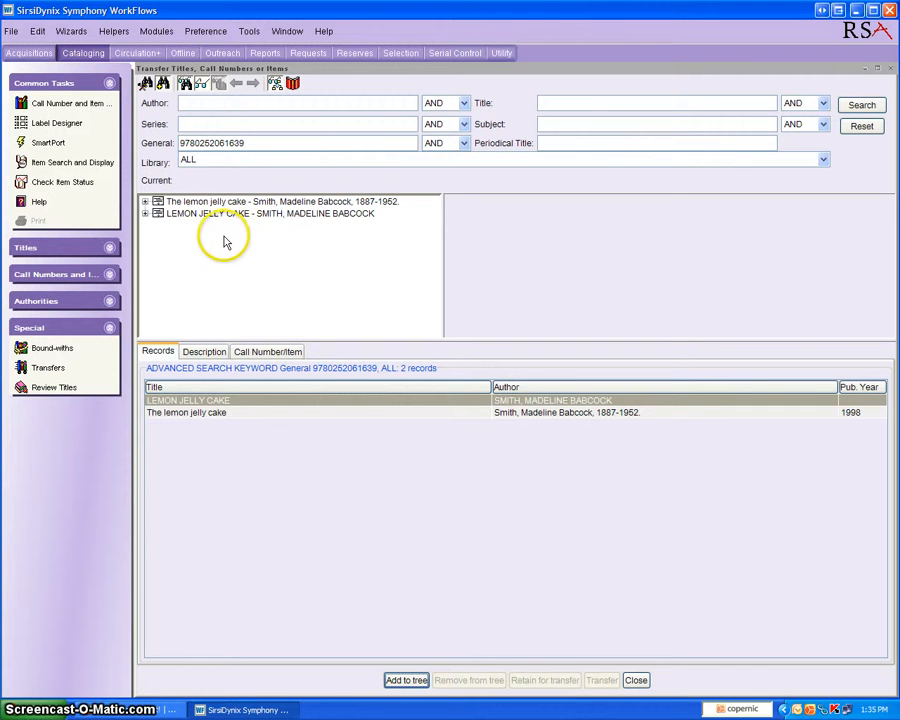
Retain both FIC SMI - AG_ALS-PDC call numbers under "LEMON JELLY CAKE" for transfer
{"action": "left_click", "coordinate": [145, 214]}
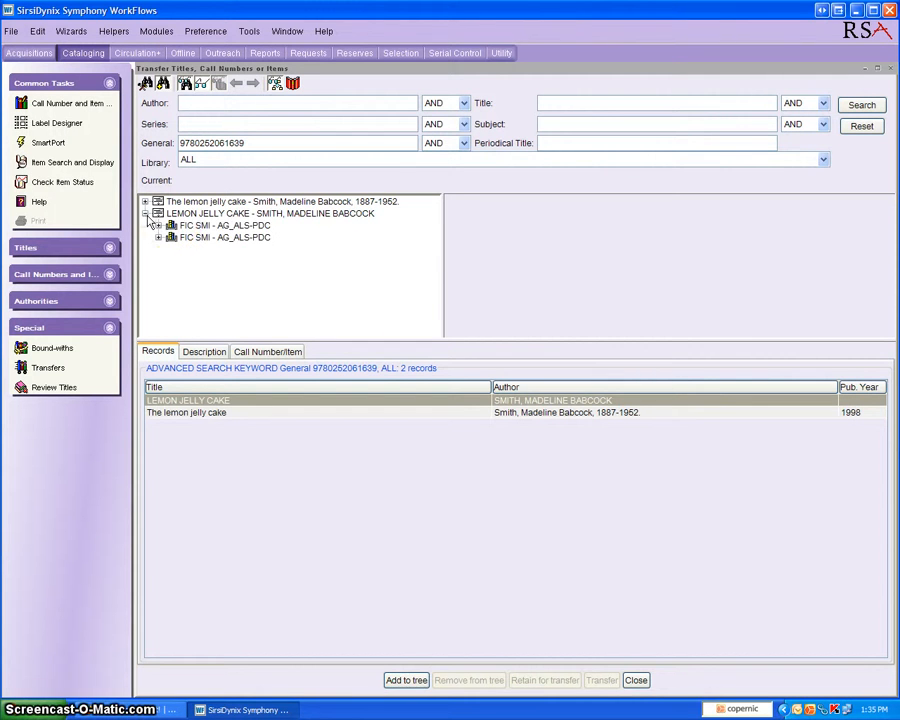
{"action": "left_click", "coordinate": [207, 245]}
{"action": "left_click", "coordinate": [215, 239]}
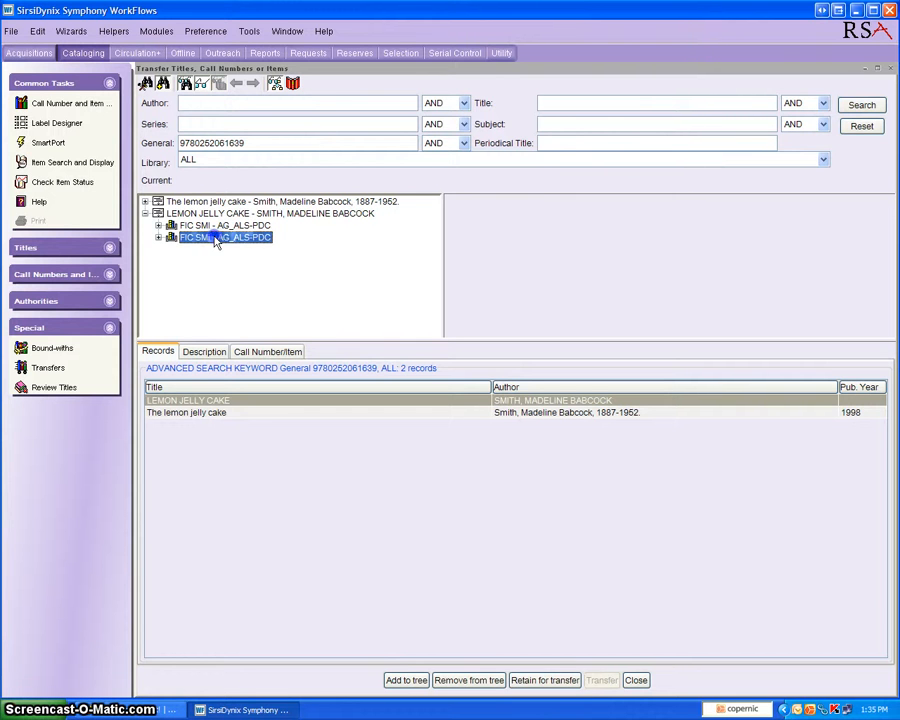
{"action": "left_click", "coordinate": [198, 228], "text": "ctrl"}
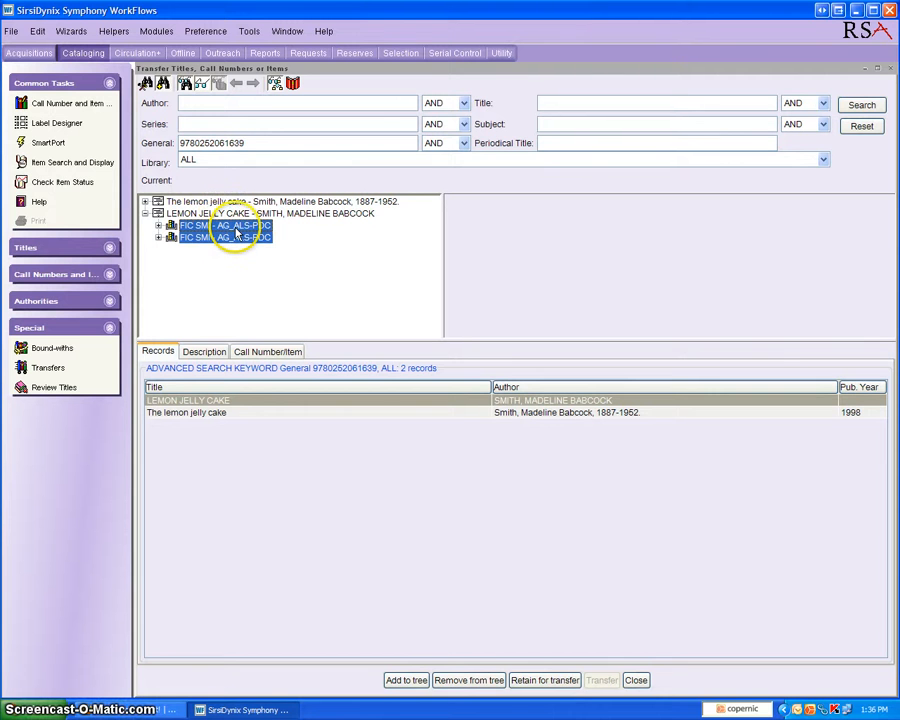
{"action": "left_click", "coordinate": [537, 681]}
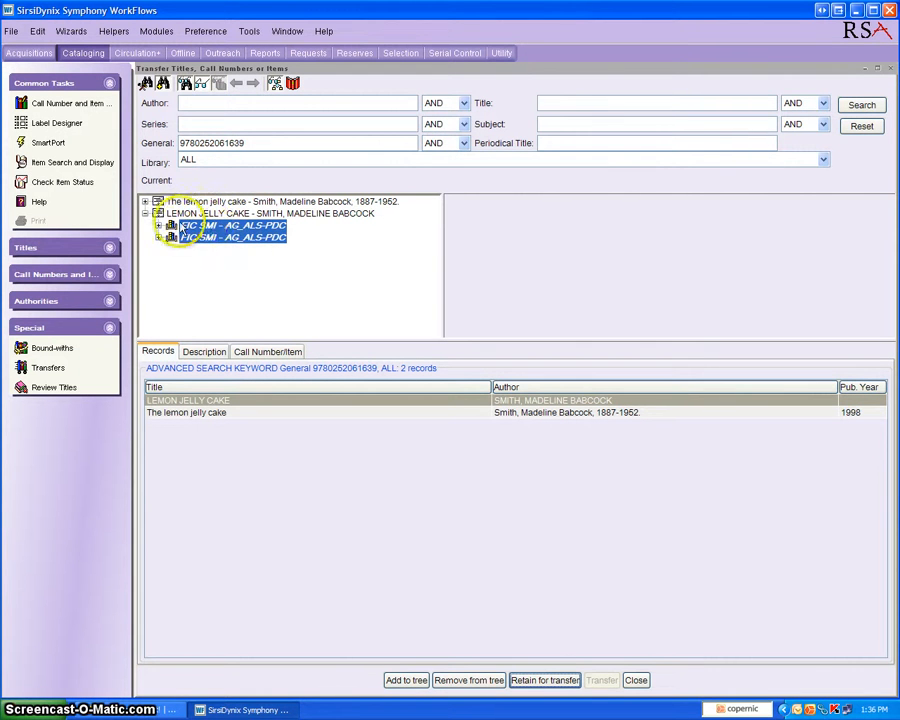
Transfer the retained call numbers to the title "The lemon jelly cake", accept removal of the emptied title record and dismiss the results
{"action": "double_click", "coordinate": [211, 201]}
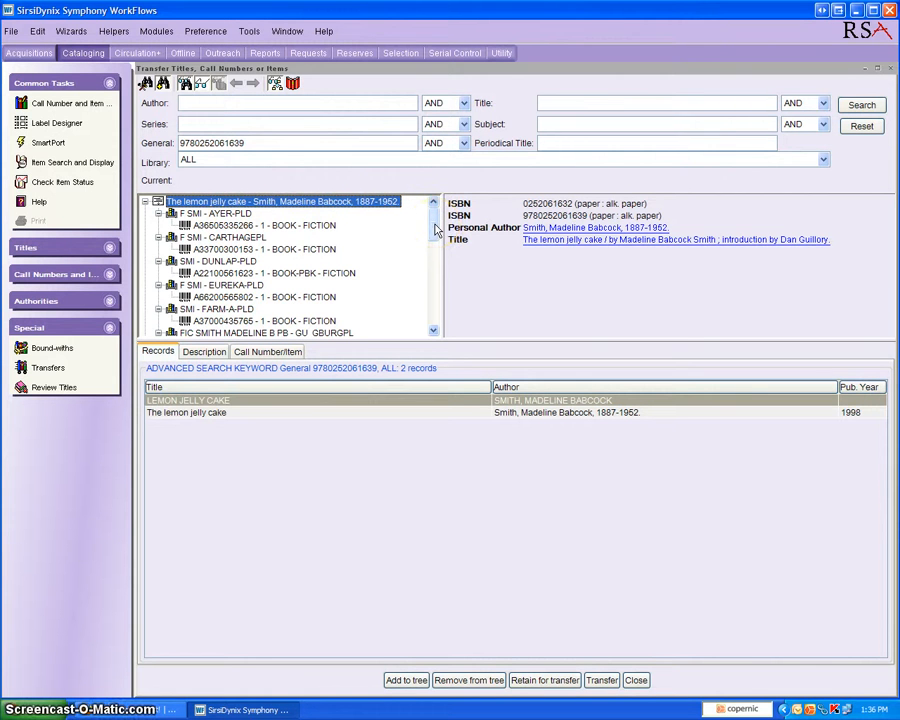
{"action": "left_click", "coordinate": [368, 206]}
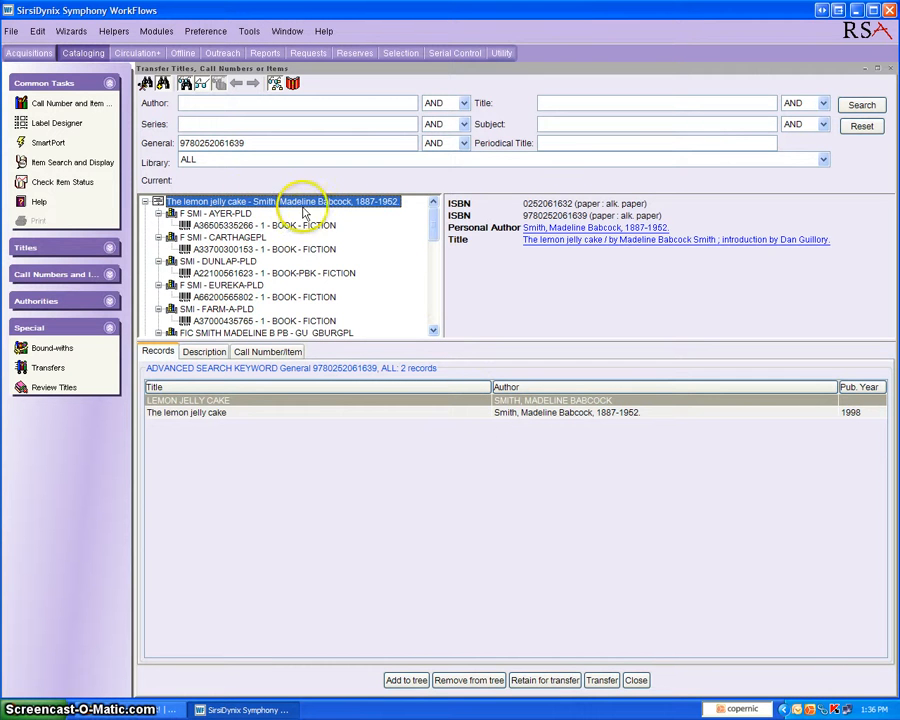
{"action": "left_click", "coordinate": [602, 680]}
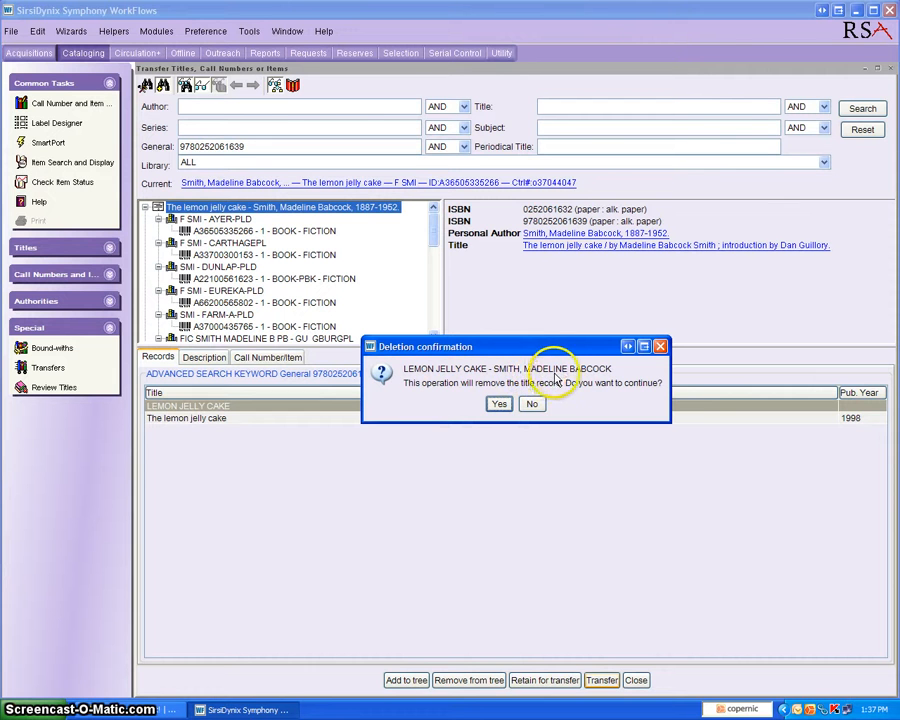
{"action": "left_click", "coordinate": [498, 404]}
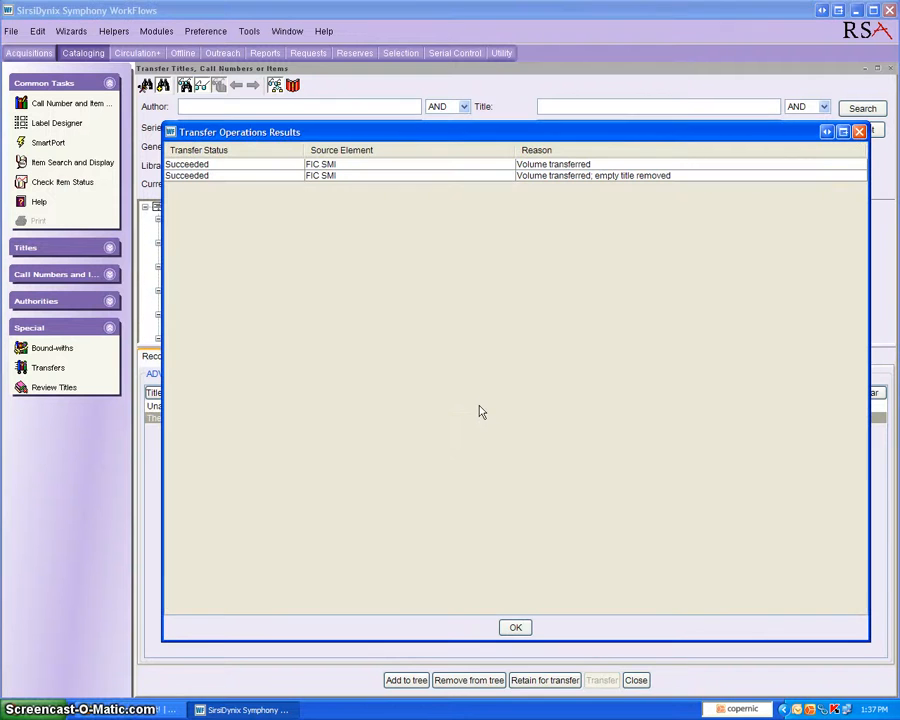
{"action": "left_click", "coordinate": [453, 412]}
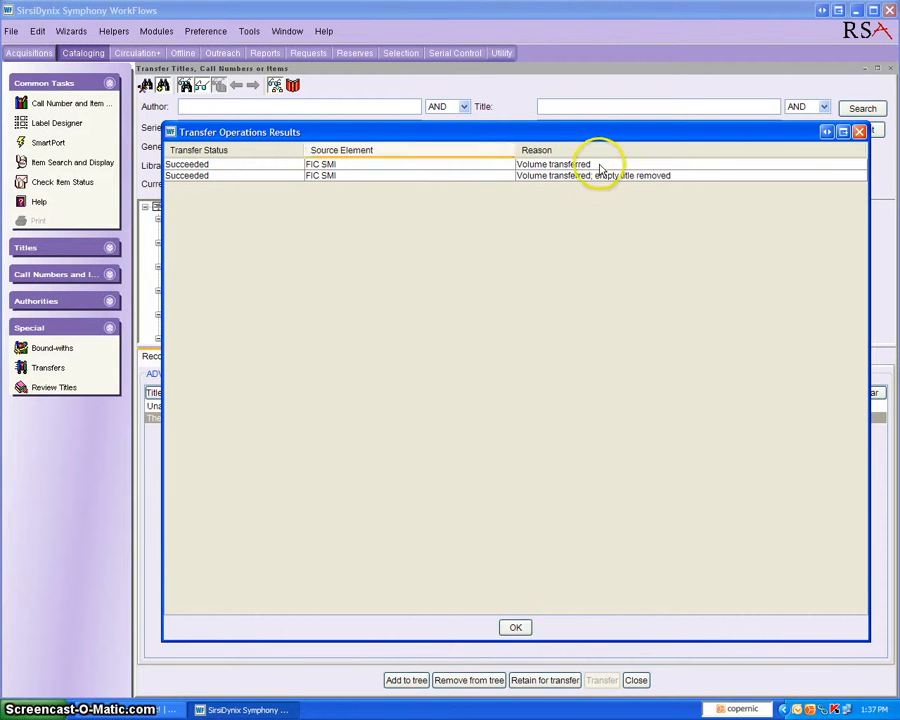
{"action": "left_click", "coordinate": [516, 627]}
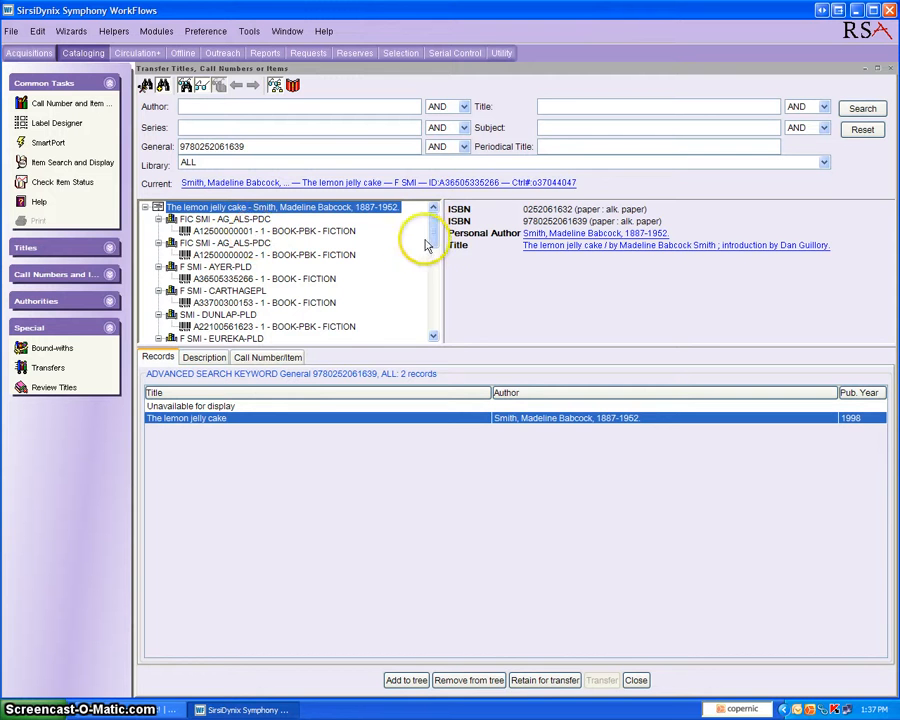
Review the call numbers and items listed under "The lemon jelly cake", including the details of the AYER-PLD item
{"action": "left_click_drag", "start_coordinate": [432, 237], "coordinate": [434, 331]}
{"action": "left_click", "coordinate": [240, 358]}
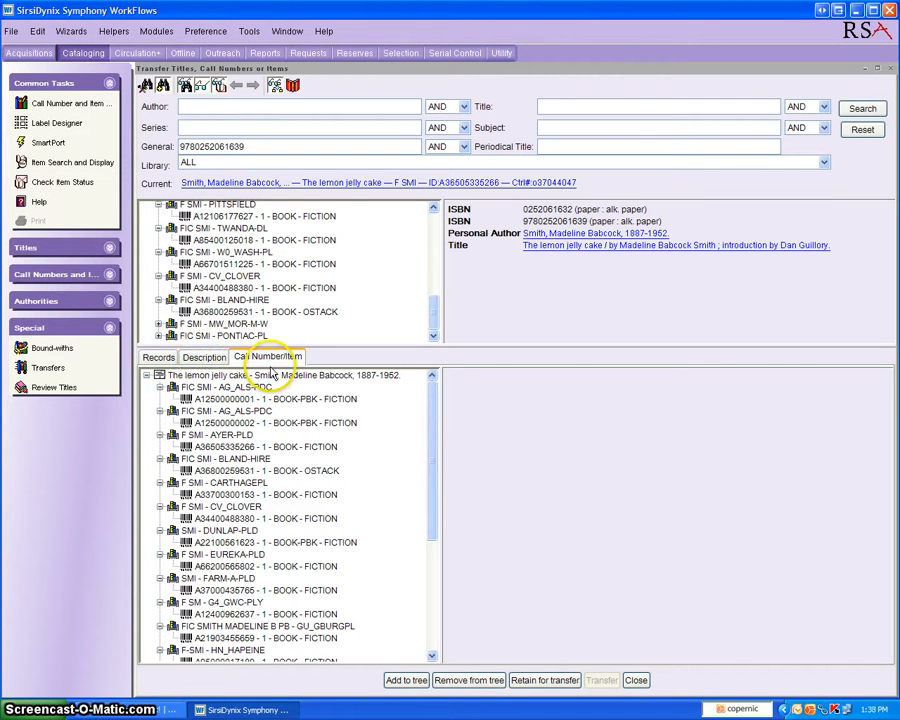
{"action": "left_click", "coordinate": [263, 453]}
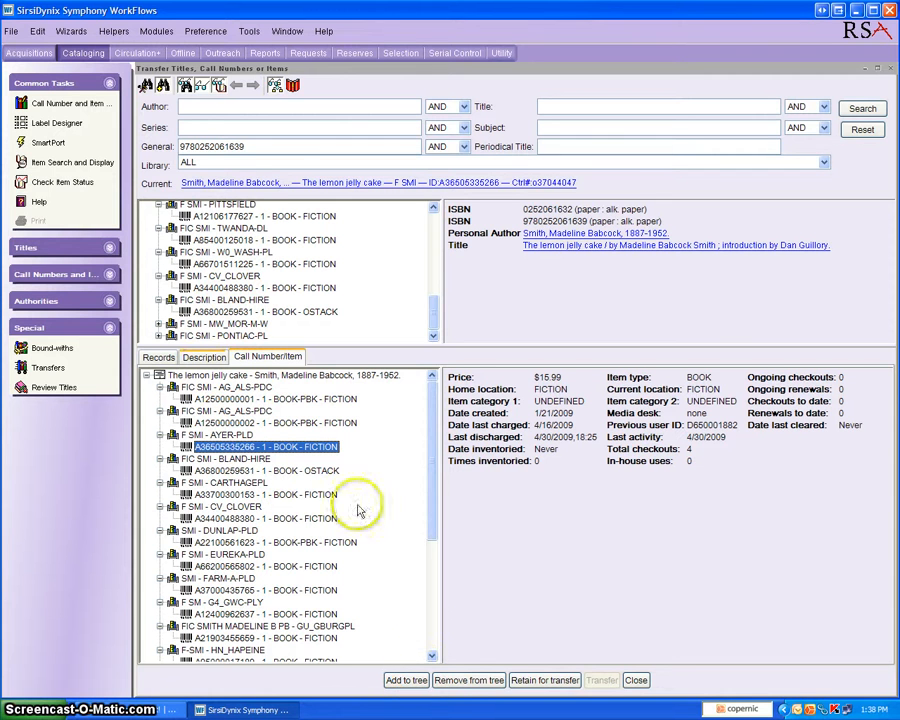
Remove "The lemon jelly cake" from the transfer tree and close the Transfers wizard
{"action": "left_click", "coordinate": [460, 683]}
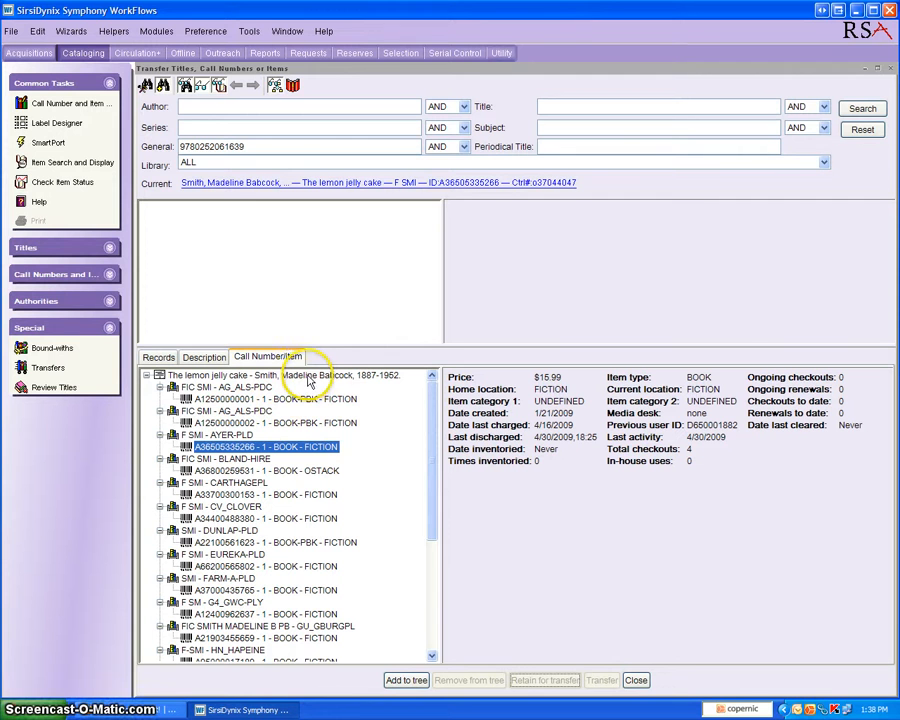
{"action": "left_click", "coordinate": [636, 681]}
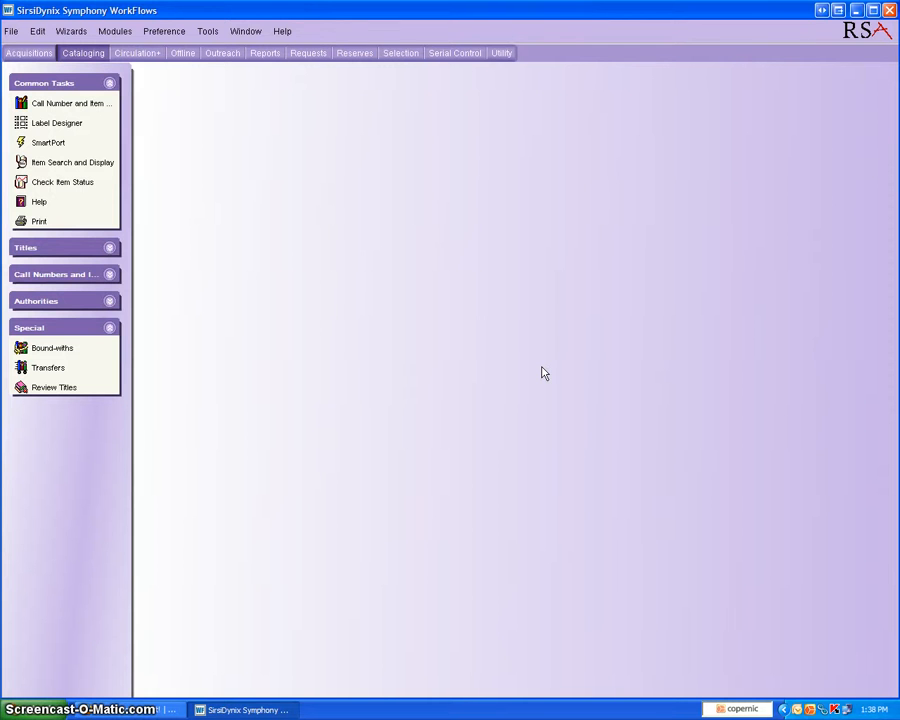
{"action": "key", "text": "alt+w"}
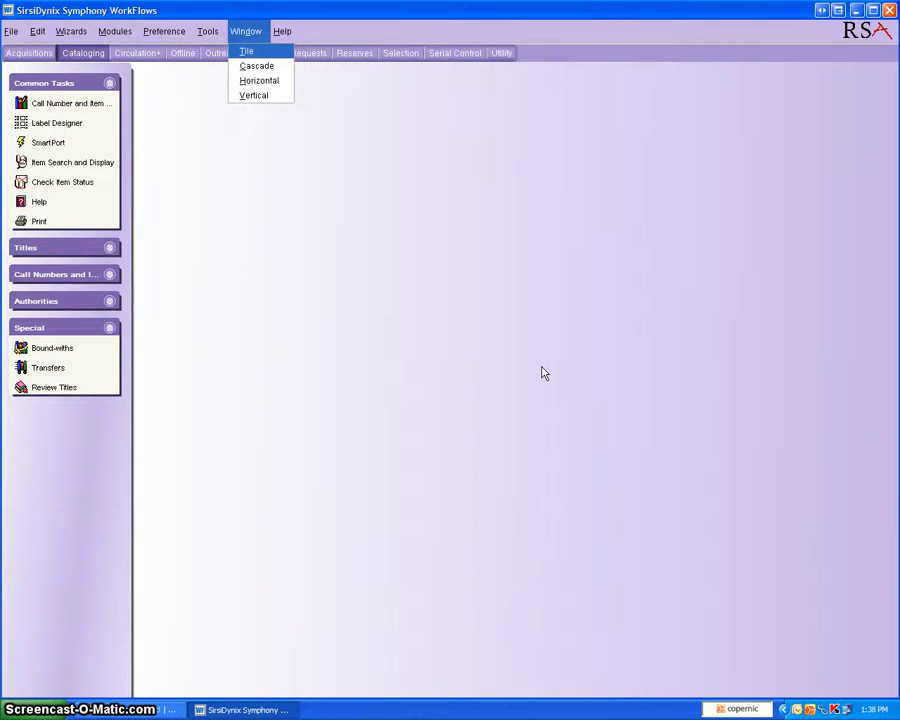